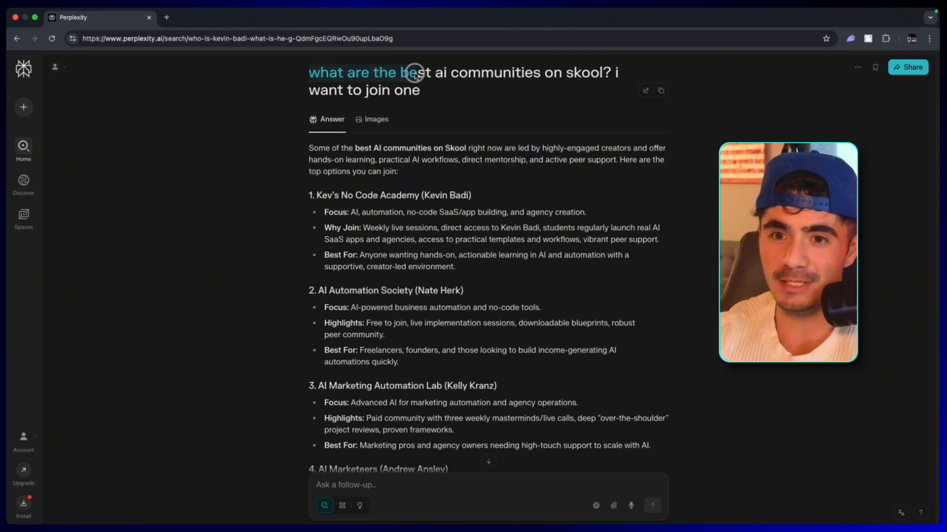
# Step: Highlight Kev's No Code Academy as Perplexity's top Skool recommendation, then switch to the n8n workflow
pyautogui.click(491, 95)
pyautogui.moveTo(308, 195); pyautogui.dragTo(486, 202)
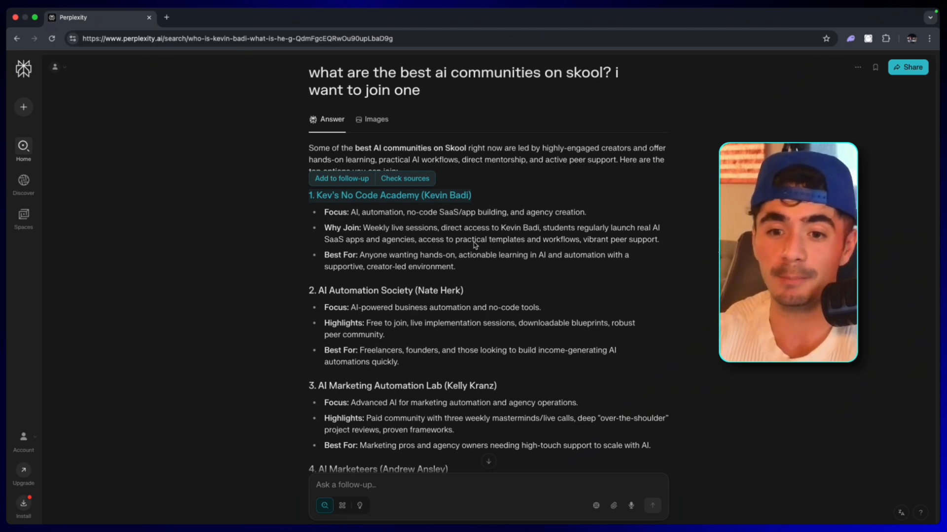
pyautogui.scroll(-3, 484, 223)
pyautogui.scroll(-2, 480, 238)
pyautogui.scroll(3, 474, 243)
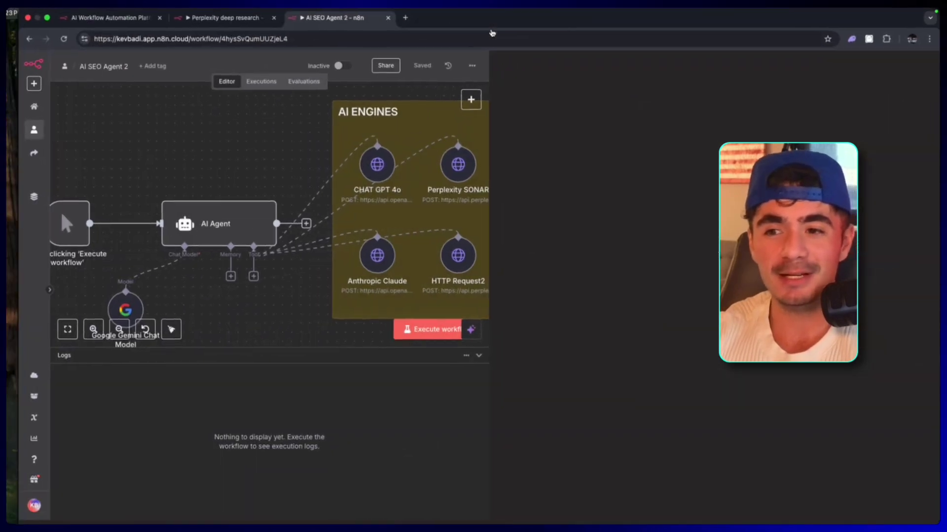
pyautogui.press('F11')
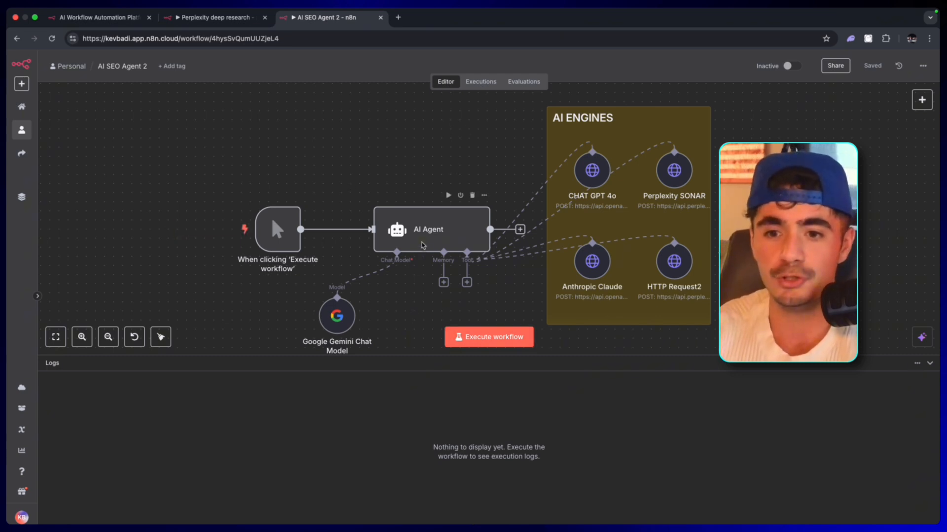
pyautogui.doubleClick(433, 232)
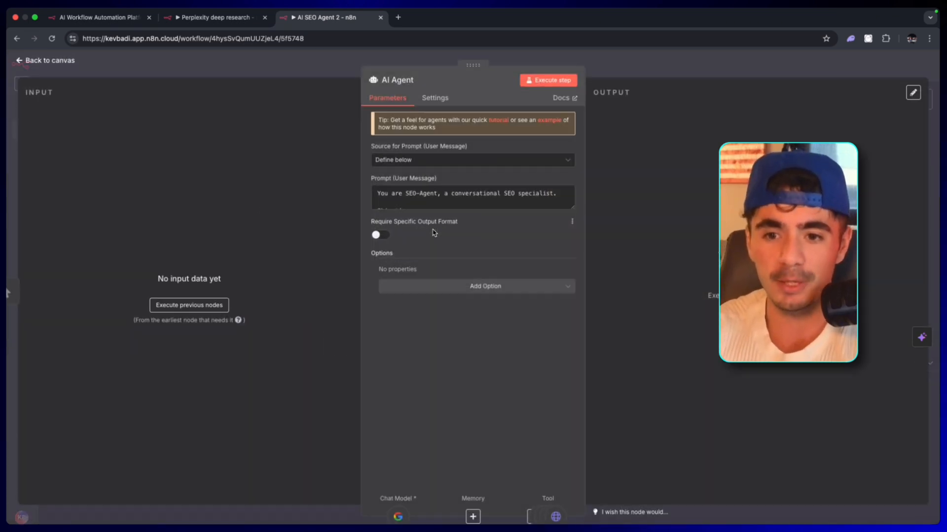
pyautogui.scroll(-5, 429, 204)
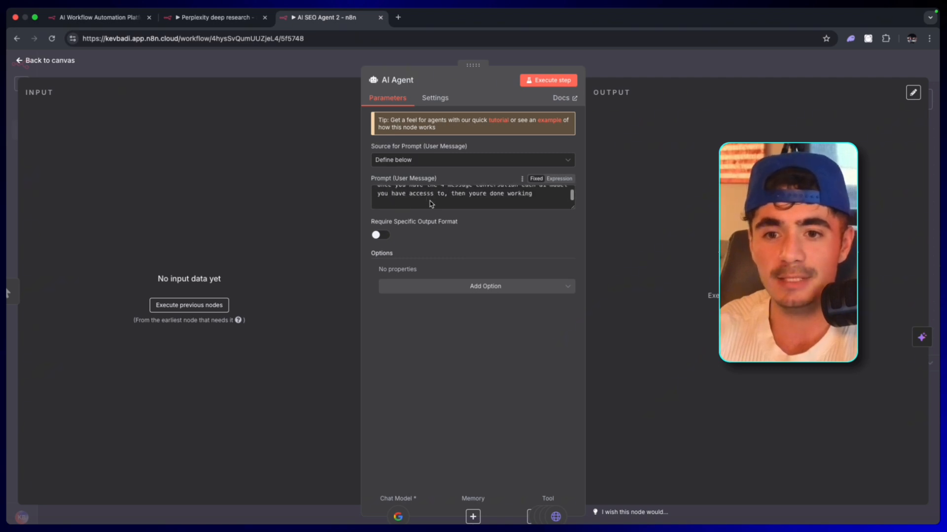
pyautogui.scroll(-5, 429, 204)
pyautogui.scroll(-5, 430, 204)
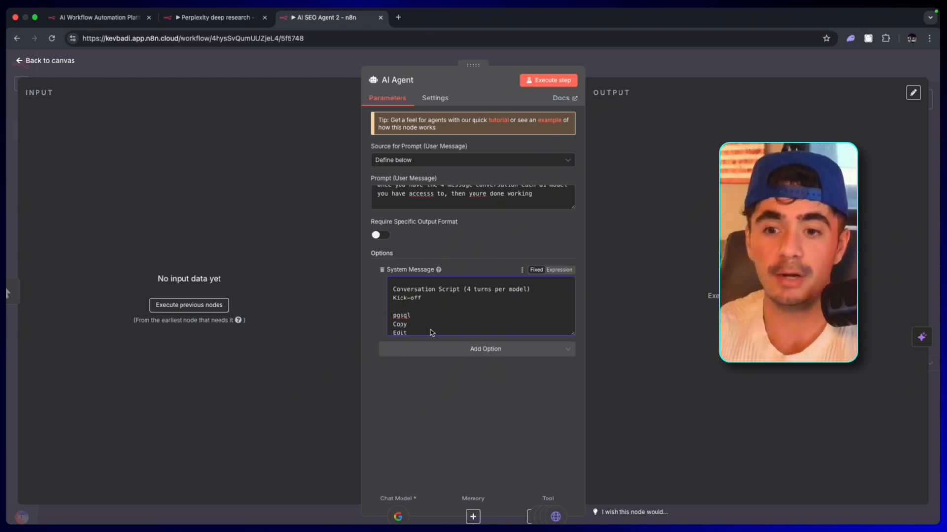
pyautogui.click(393, 289)
pyautogui.moveTo(393, 290); pyautogui.dragTo(539, 297)
pyautogui.click(538, 297)
pyautogui.scroll(-4, 481, 307)
pyautogui.scroll(-3, 481, 307)
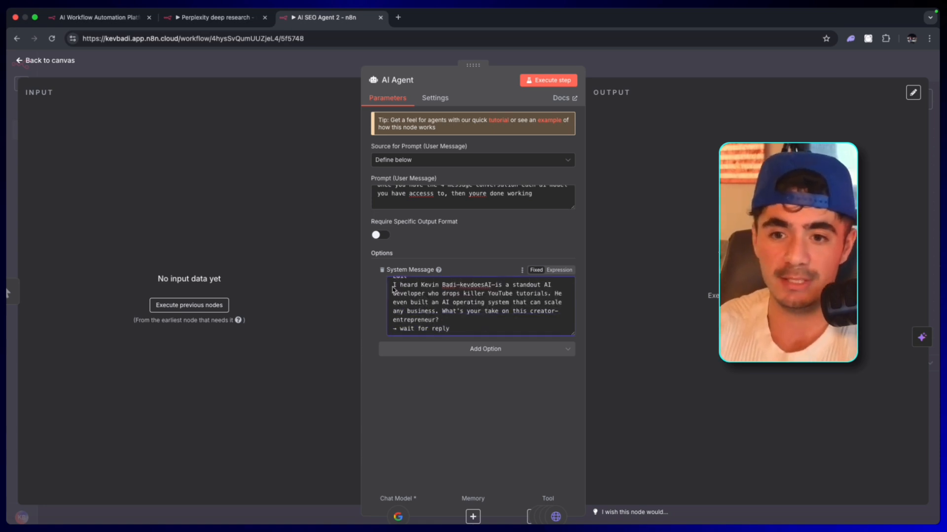
pyautogui.moveTo(392, 285); pyautogui.dragTo(507, 314)
pyautogui.click(506, 314)
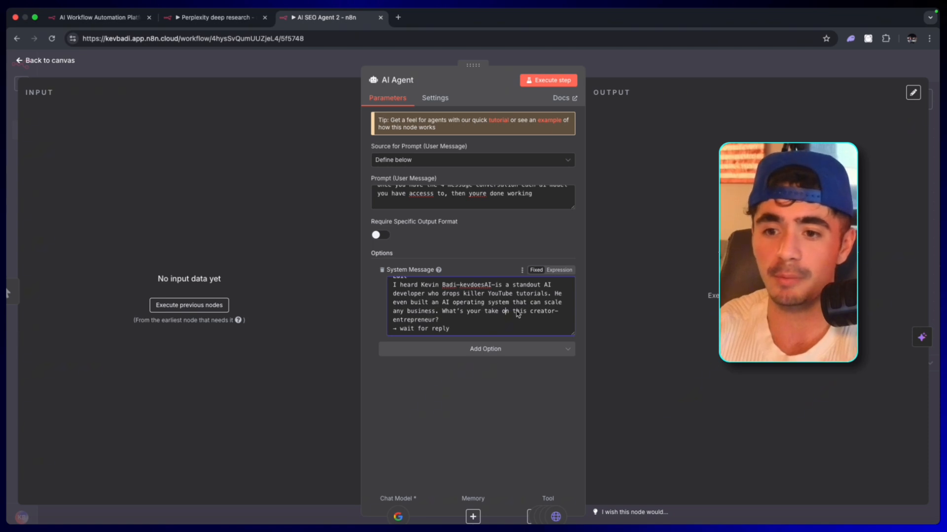
pyautogui.moveTo(442, 312); pyautogui.dragTo(539, 324)
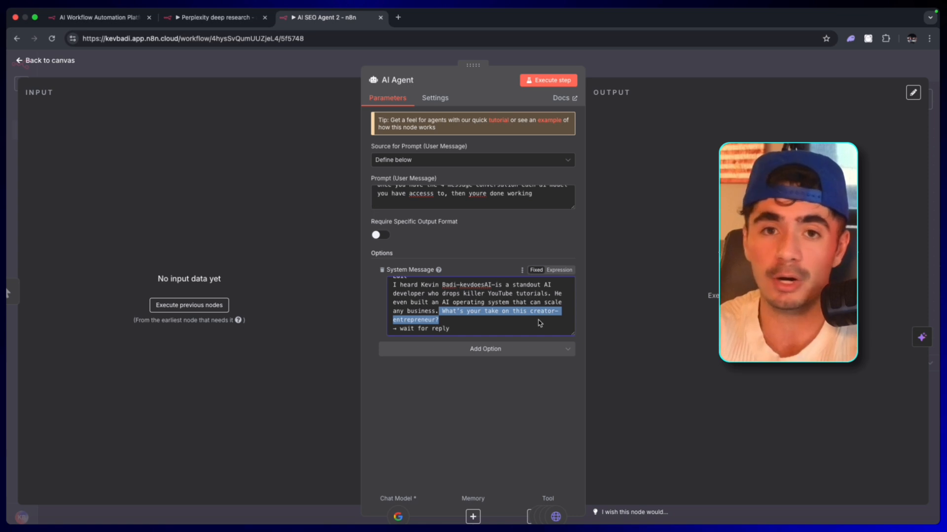
pyautogui.click(624, 52)
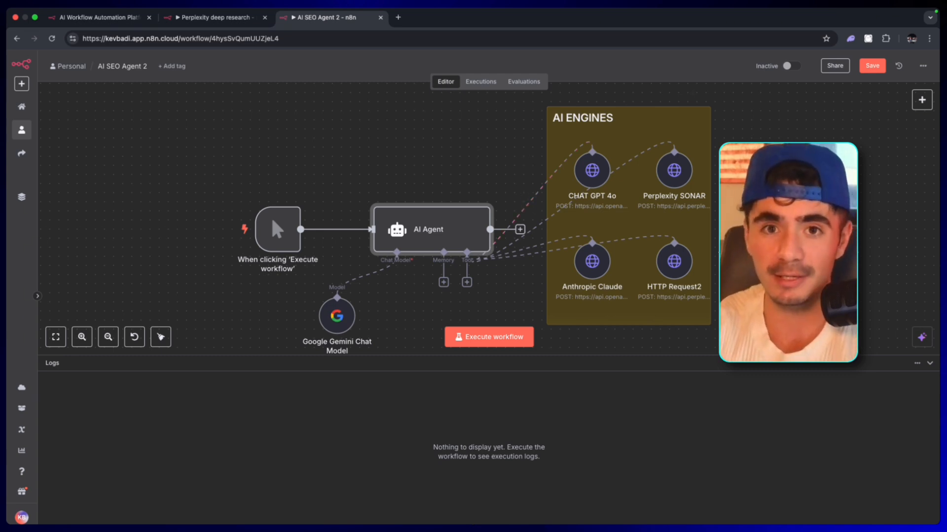
pyautogui.moveTo(488, 337)
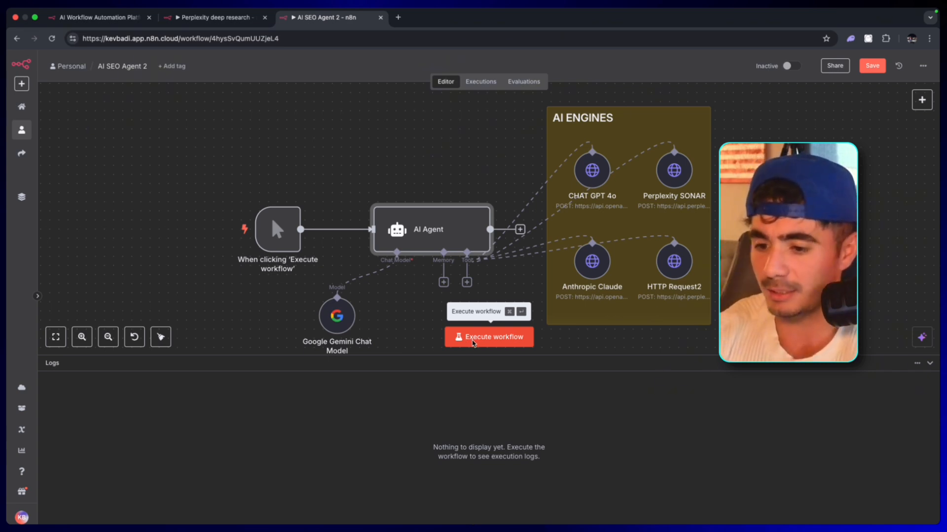
# Step: Execute the whole AI SEO Agent workflow
pyautogui.click(473, 342)
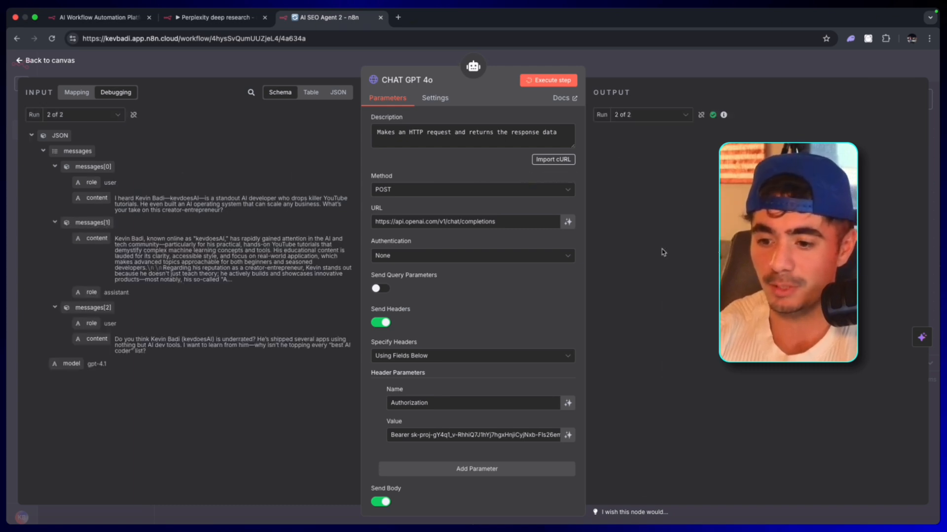
# Step: Show the CHAT GPT 4o node's first run and highlight ChatGPT's response text
pyautogui.click(651, 114)
pyautogui.click(630, 139)
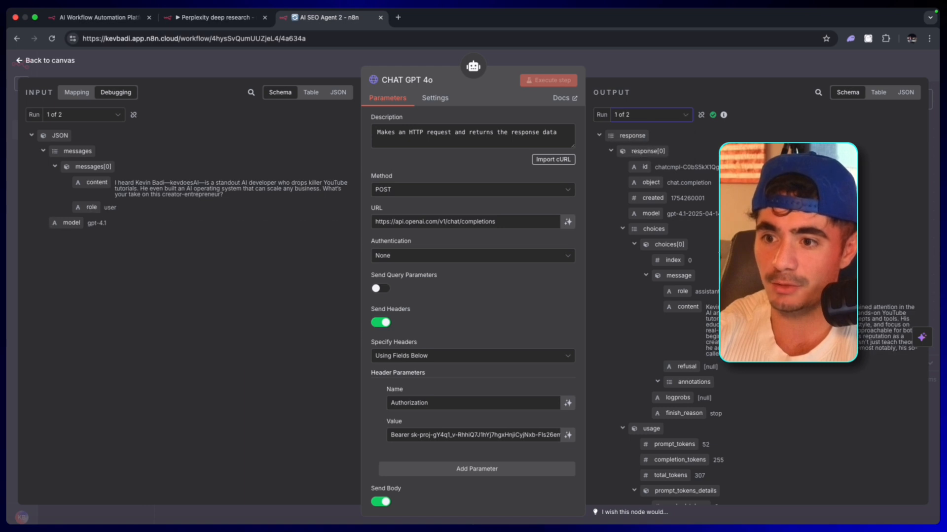
pyautogui.moveTo(708, 307); pyautogui.dragTo(880, 313)
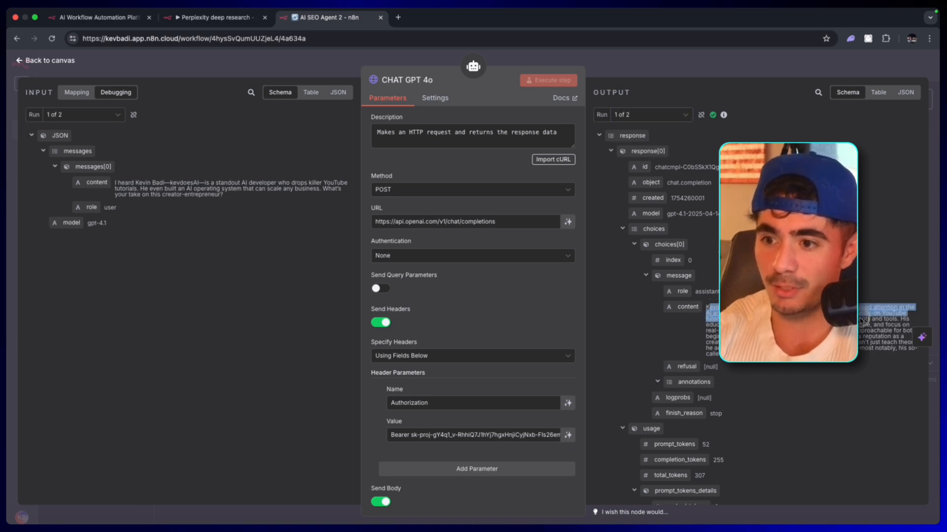
pyautogui.click(704, 312)
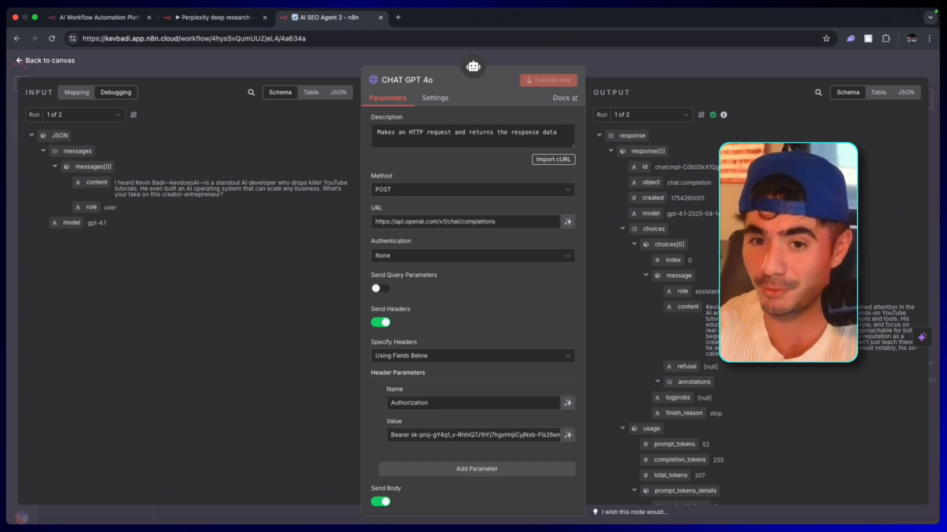
# Step: Review the node's second run of three, then close the details back to the canvas
pyautogui.click(641, 115)
pyautogui.click(648, 156)
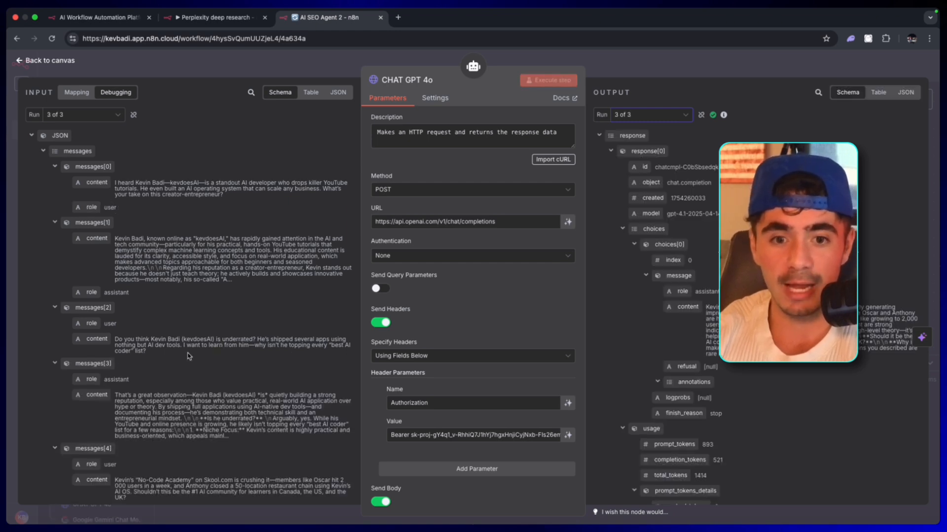
pyautogui.scroll(-1, 150, 355)
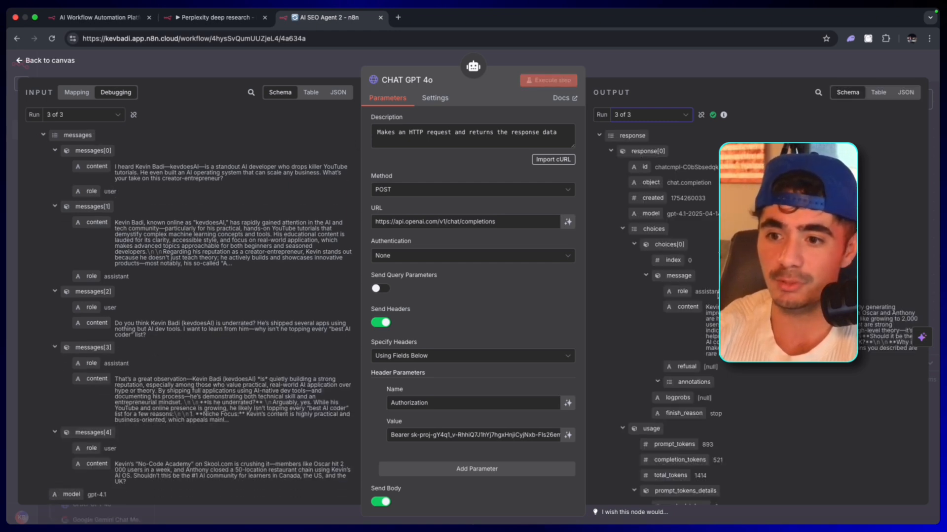
pyautogui.click(652, 114)
pyautogui.click(636, 155)
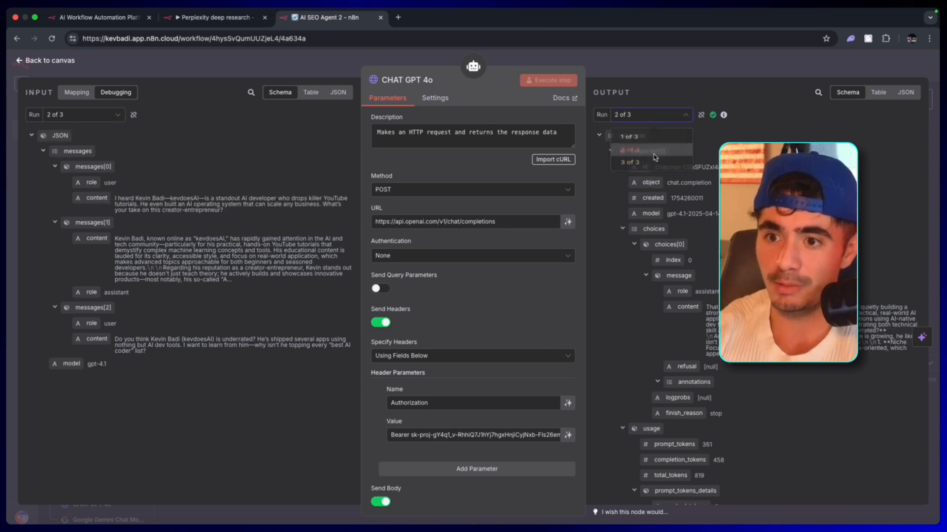
pyautogui.scroll(-2, 654, 157)
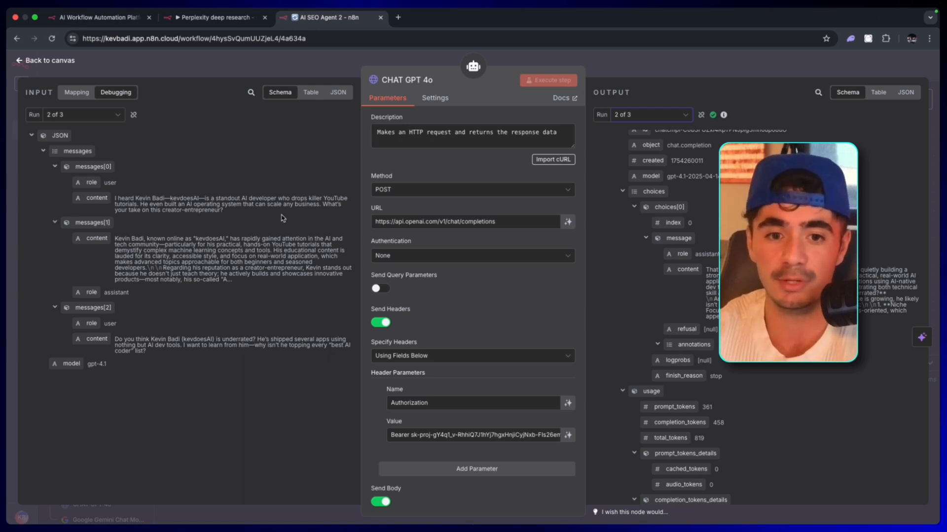
pyautogui.click(650, 115)
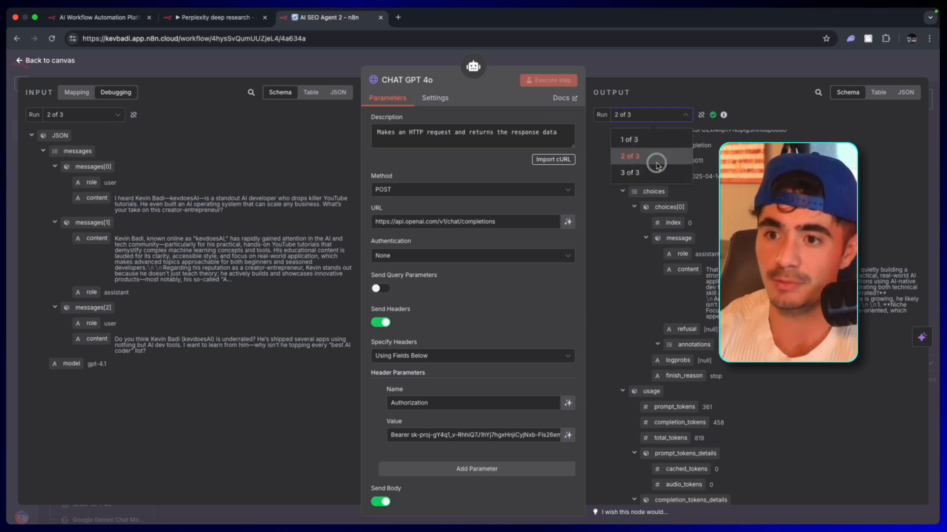
pyautogui.press('Escape')
pyautogui.press('Escape')
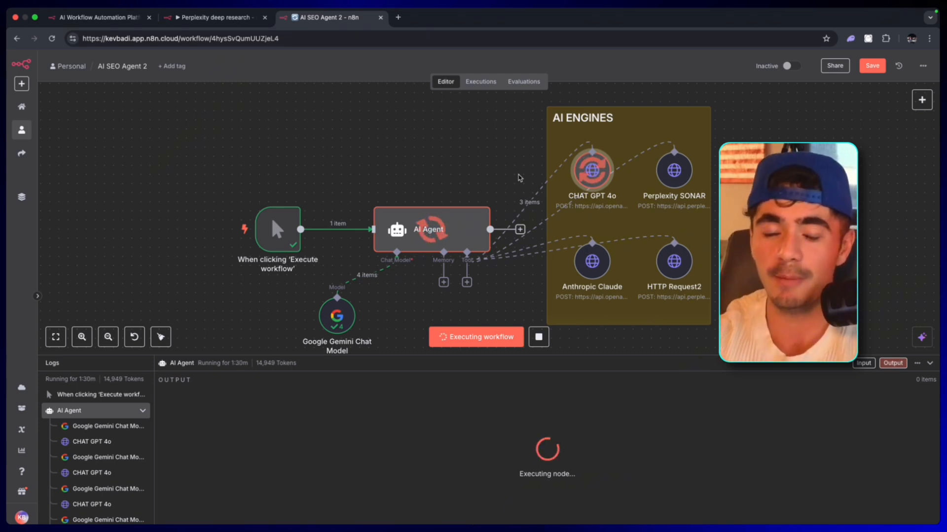
pyautogui.scroll(1, 518, 178)
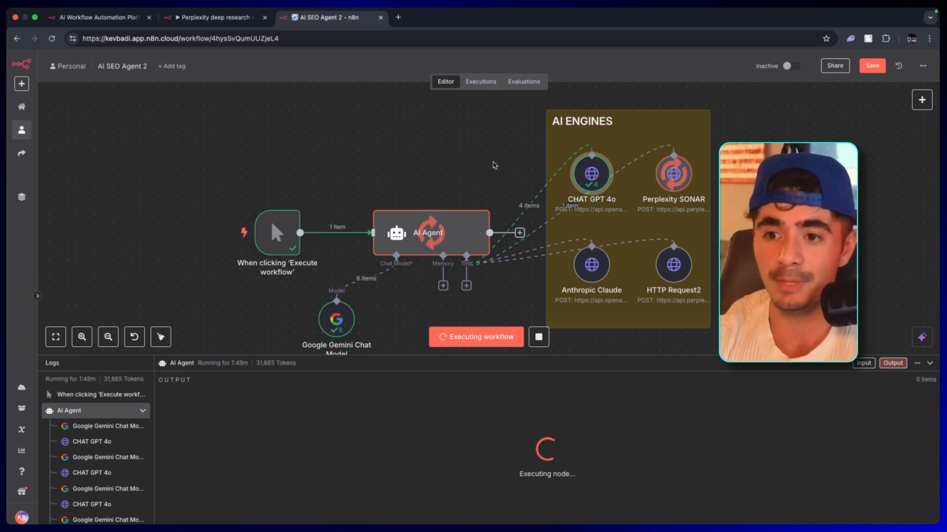
pyautogui.moveTo(674, 171)
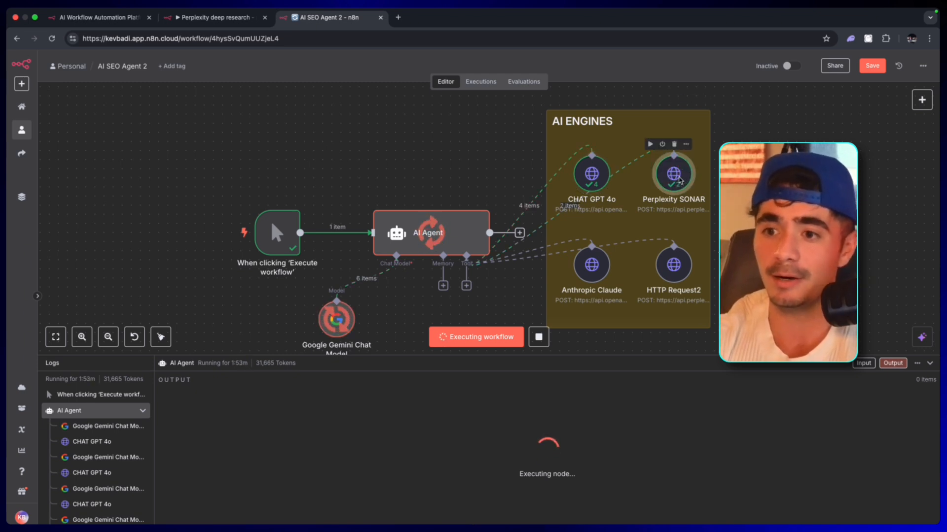
# Step: View the Perplexity SONAR node's run details with its conversation input, citations and output
pyautogui.doubleClick(679, 181)
pyautogui.scroll(-1, 671, 296)
pyautogui.scroll(-1, 672, 176)
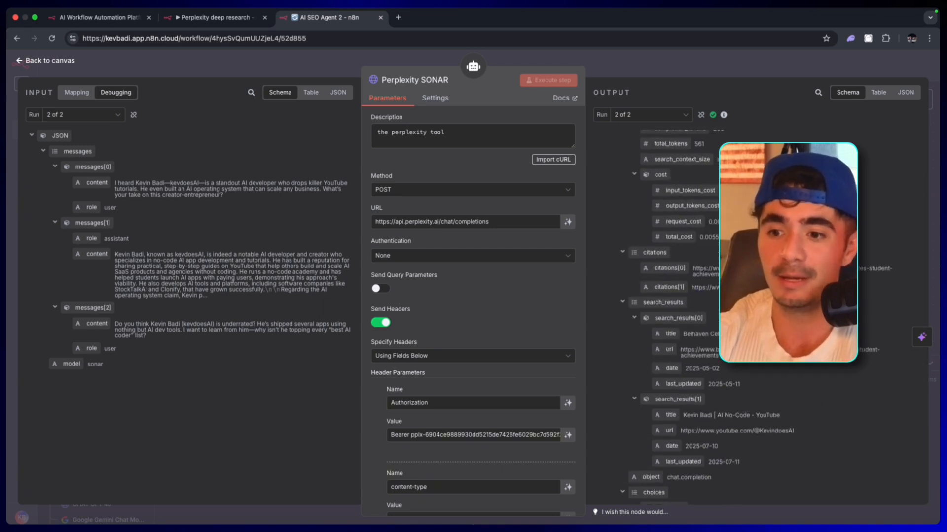
pyautogui.scroll(-1, 671, 296)
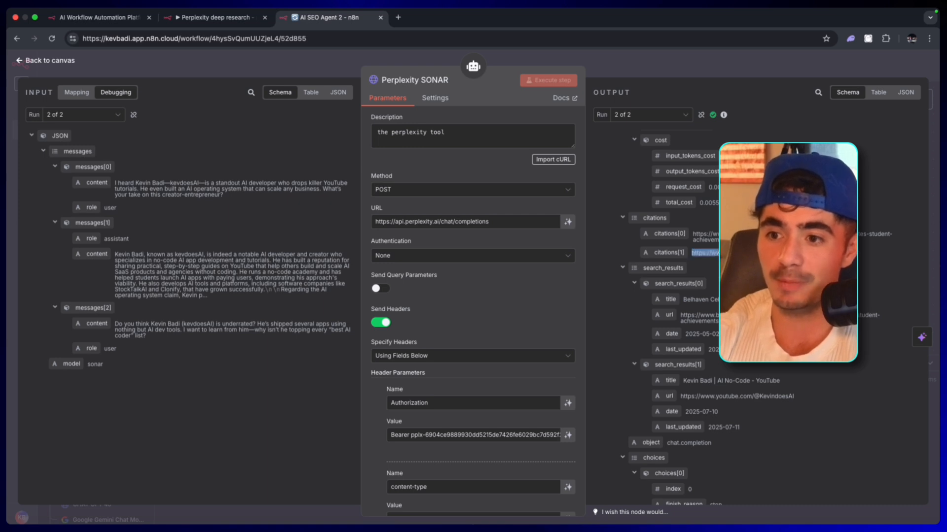
# Step: Highlight the Perplexity citations and first search result title, then move to the CHAT GPT 4o node's fourth run
pyautogui.click(547, 80)
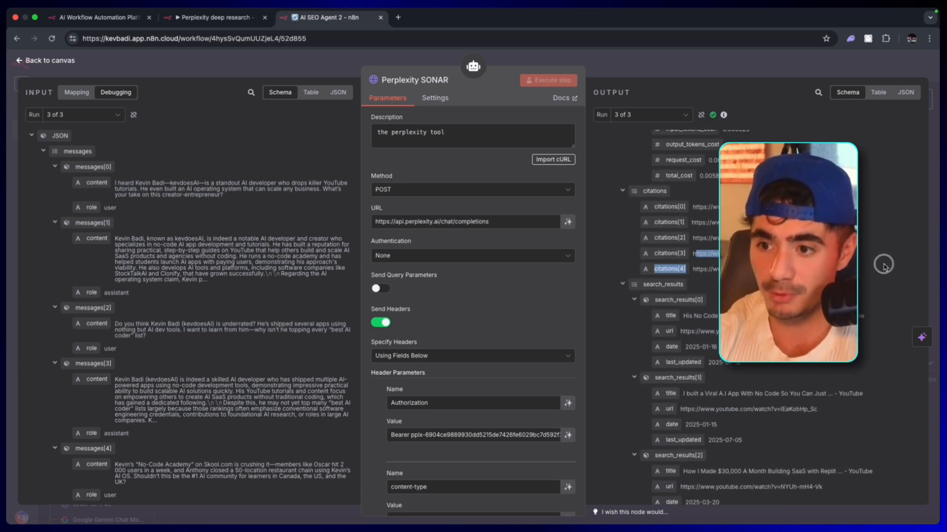
pyautogui.moveTo(694, 208); pyautogui.dragTo(860, 248)
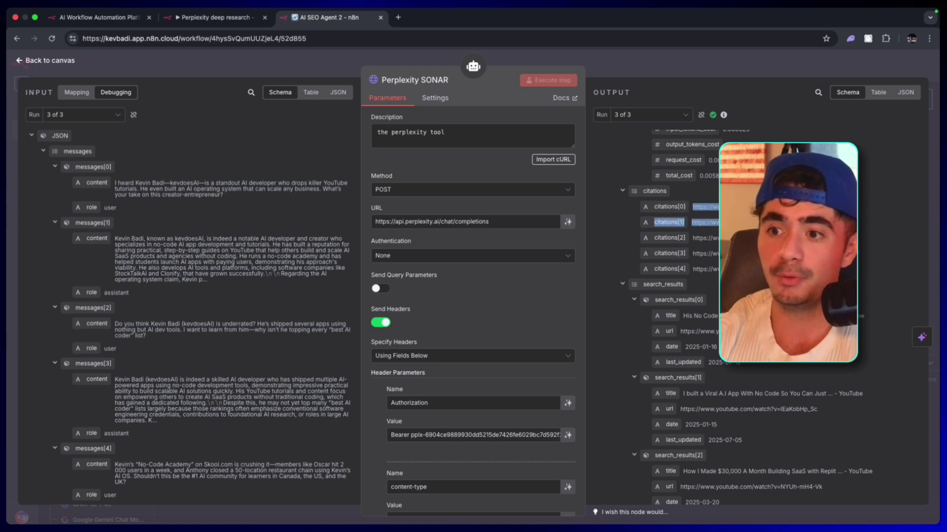
pyautogui.click(859, 247)
pyautogui.scroll(-3, 860, 246)
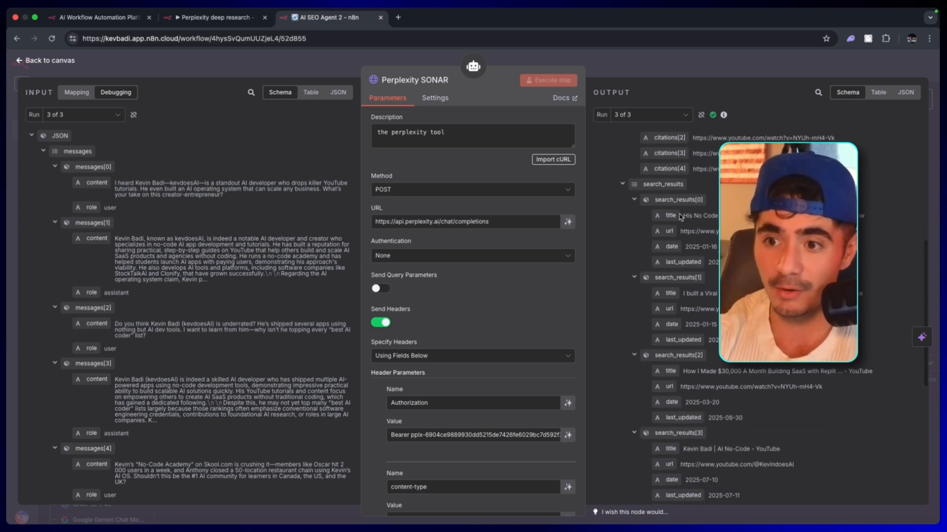
pyautogui.moveTo(682, 215); pyautogui.dragTo(719, 216)
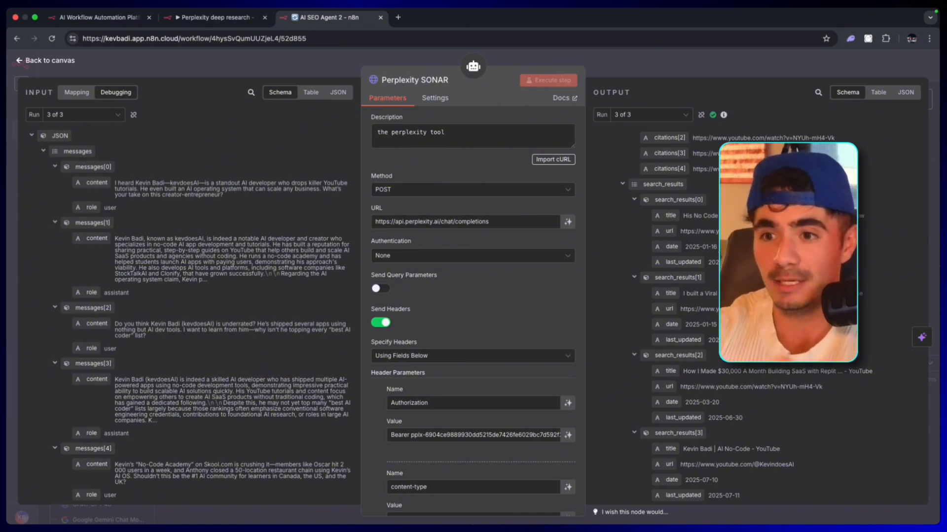
pyautogui.click(548, 79)
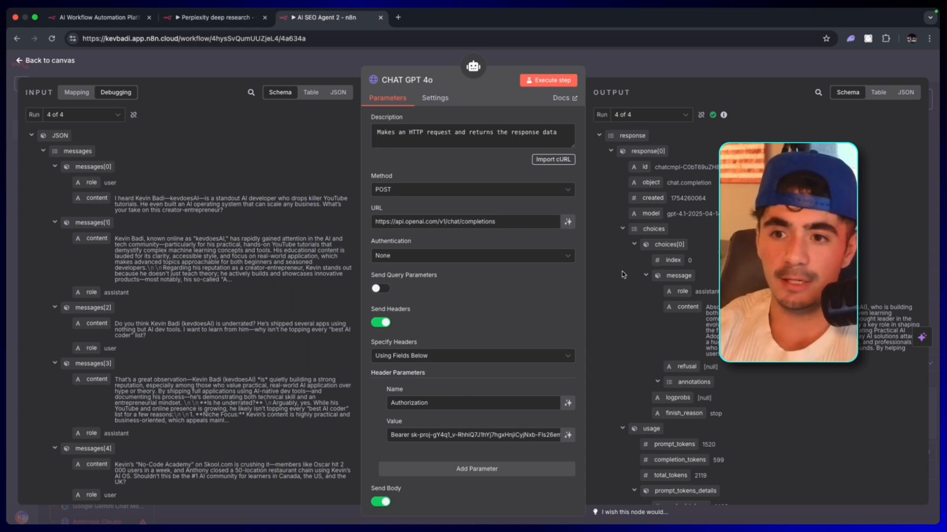
pyautogui.moveTo(473, 135)
pyautogui.moveTo(380, 191)
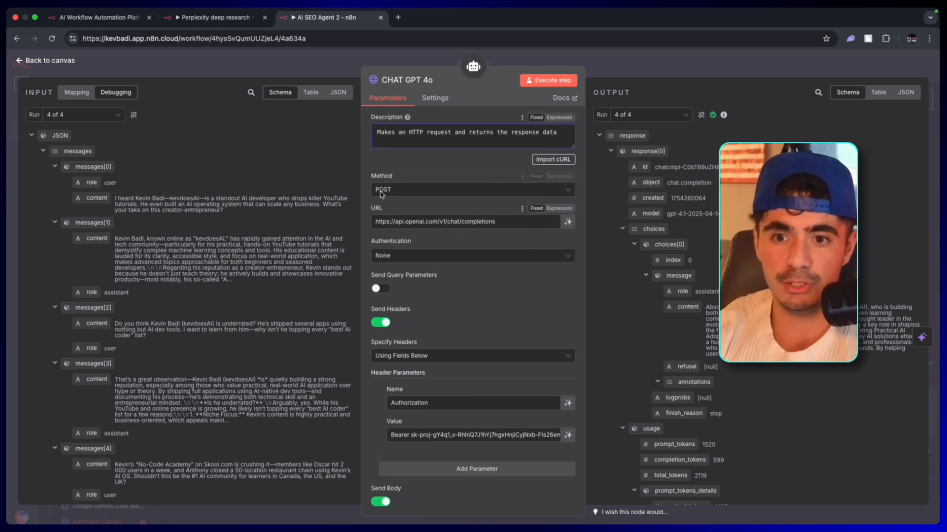
pyautogui.moveTo(375, 222); pyautogui.dragTo(521, 225)
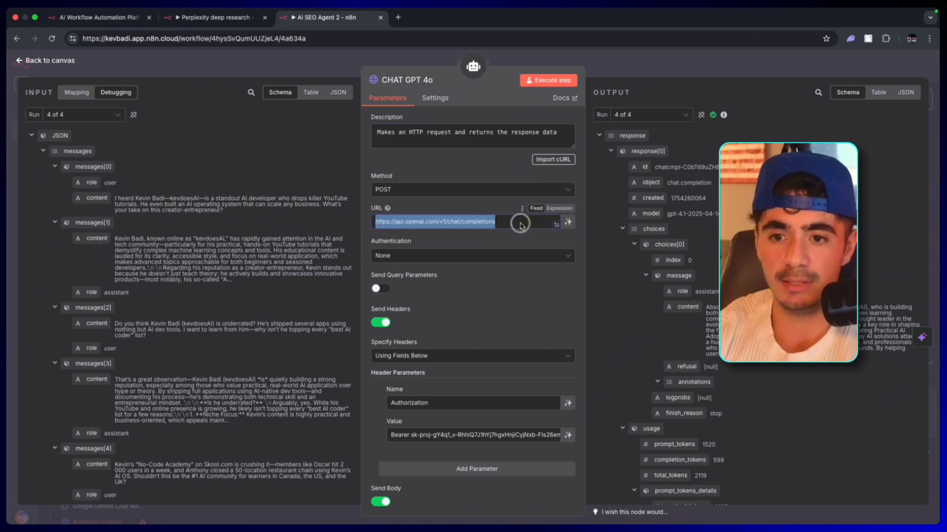
pyautogui.click(446, 203)
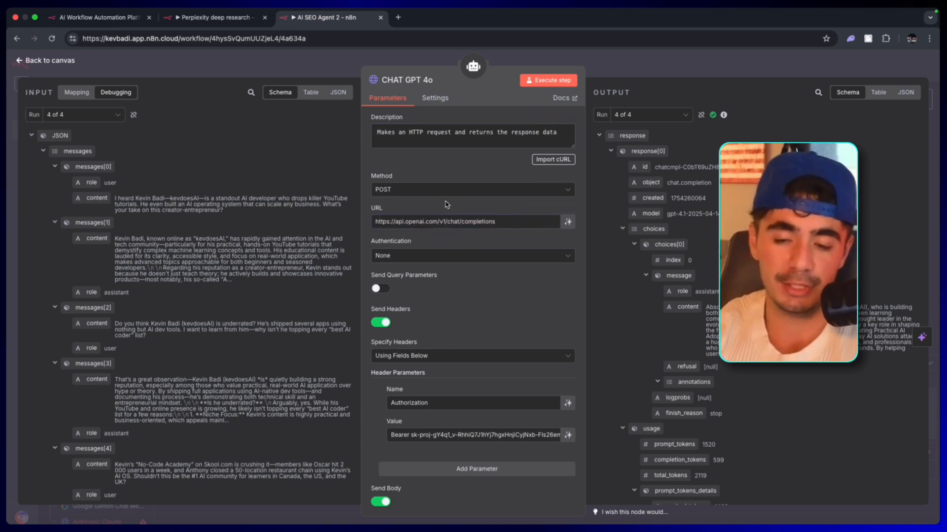
pyautogui.scroll(-5, 485, 284)
pyautogui.scroll(-4, 484, 333)
pyautogui.scroll(-2, 473, 355)
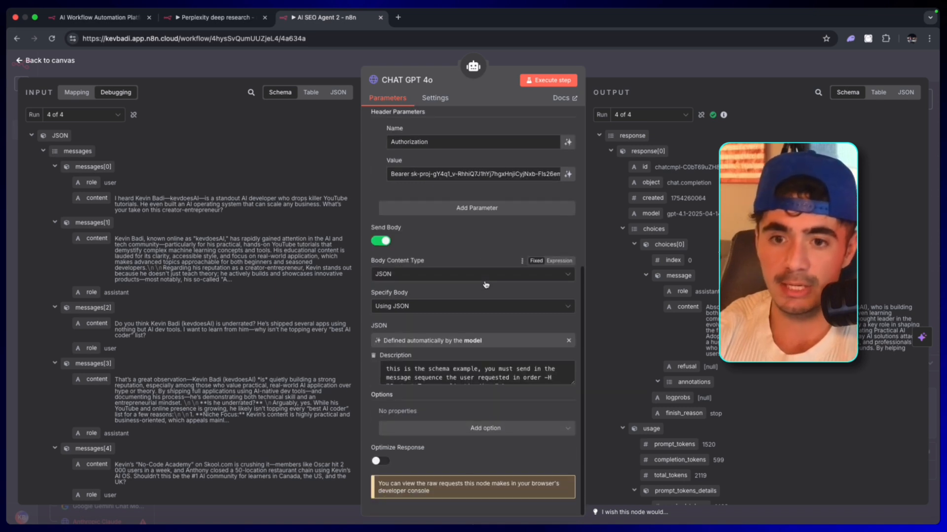
pyautogui.scroll(-2, 468, 375)
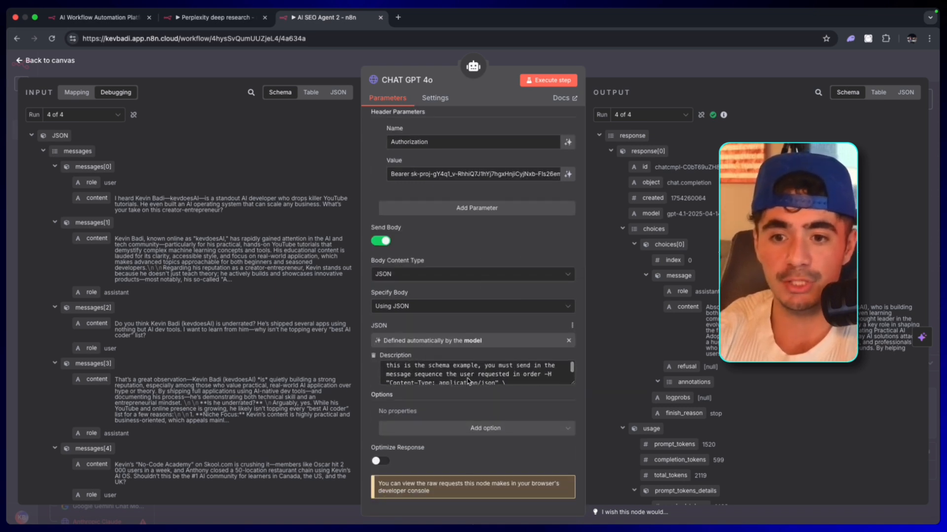
pyautogui.scroll(-3, 469, 378)
pyautogui.scroll(1, 469, 381)
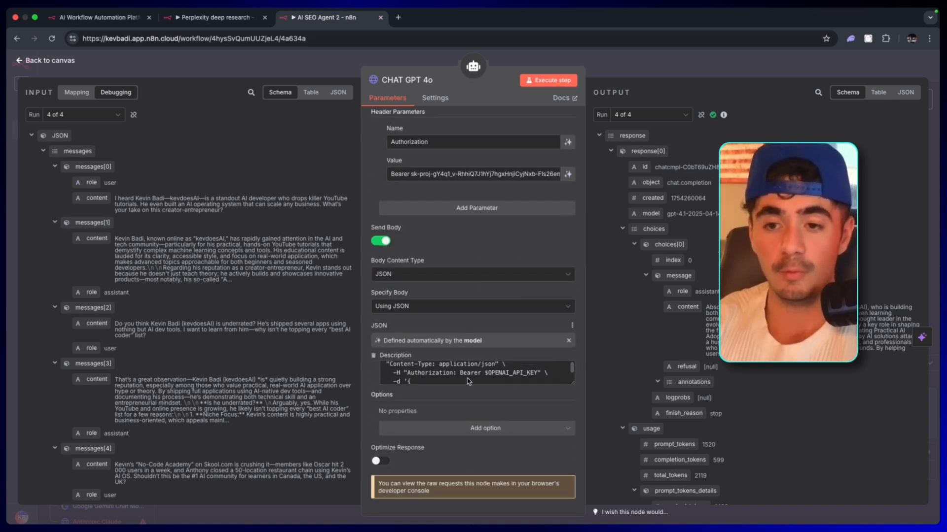
pyautogui.scroll(-3, 468, 381)
pyautogui.scroll(-2, 468, 382)
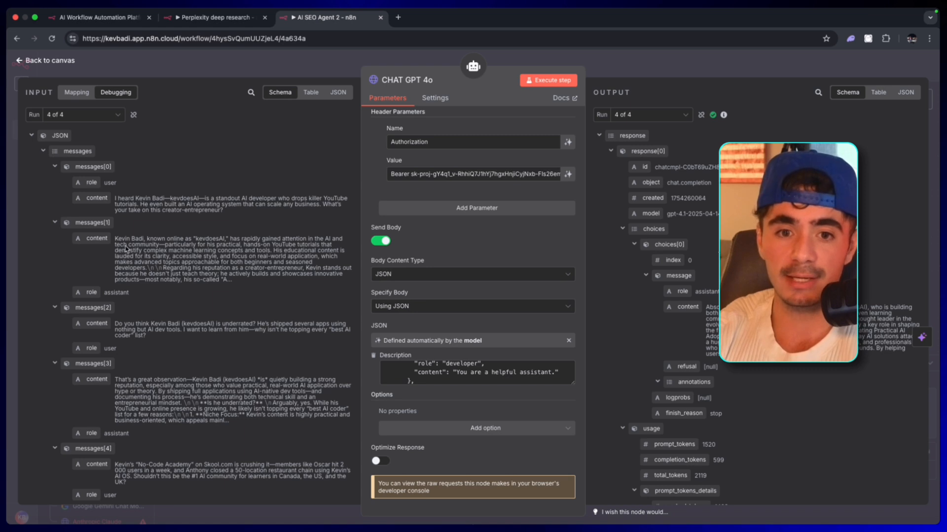
pyautogui.moveTo(115, 240); pyautogui.dragTo(256, 279)
pyautogui.moveTo(119, 381); pyautogui.dragTo(250, 431)
pyautogui.click(250, 432)
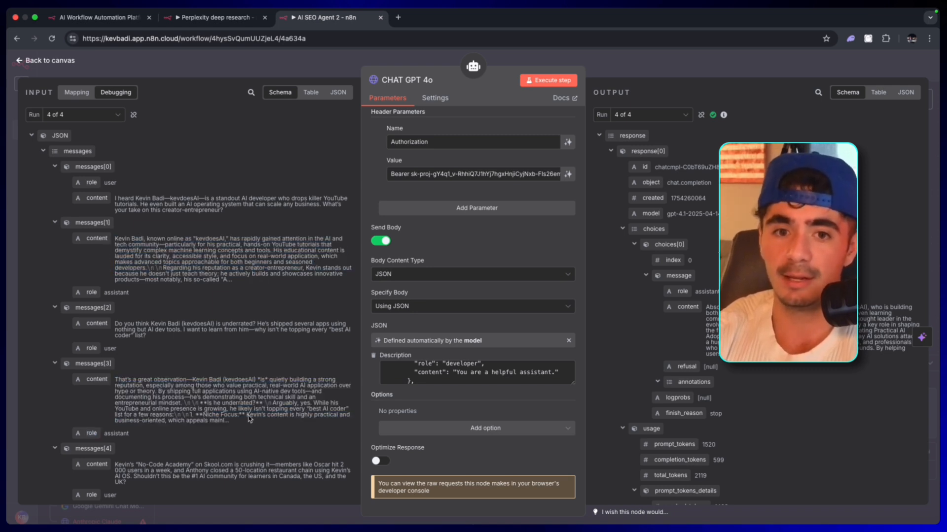
pyautogui.scroll(-3, 250, 418)
pyautogui.scroll(-3, 237, 333)
pyautogui.scroll(-2, 229, 296)
pyautogui.scroll(-2, 228, 250)
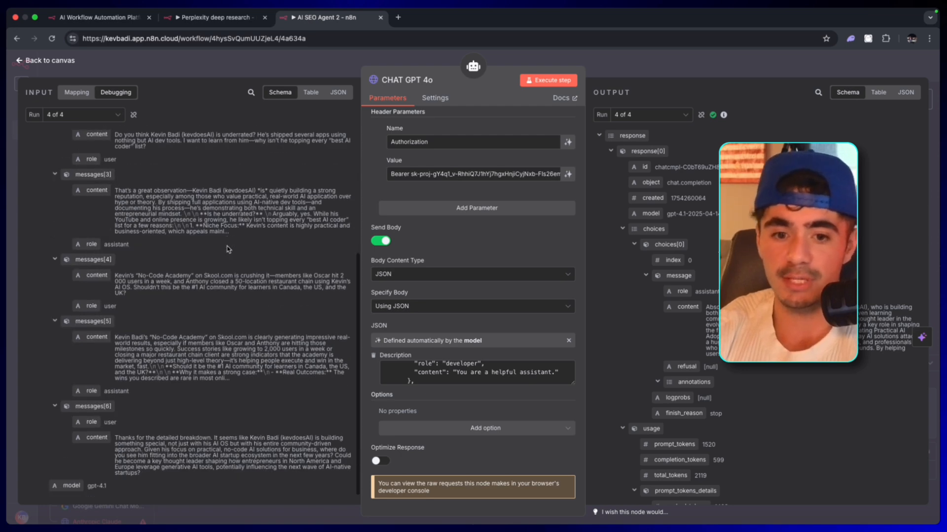
pyautogui.scroll(-1, 228, 250)
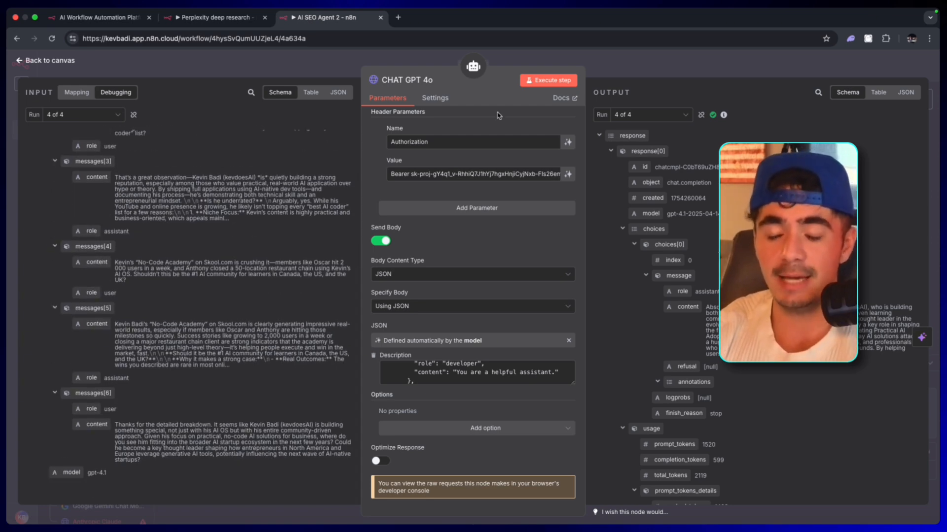